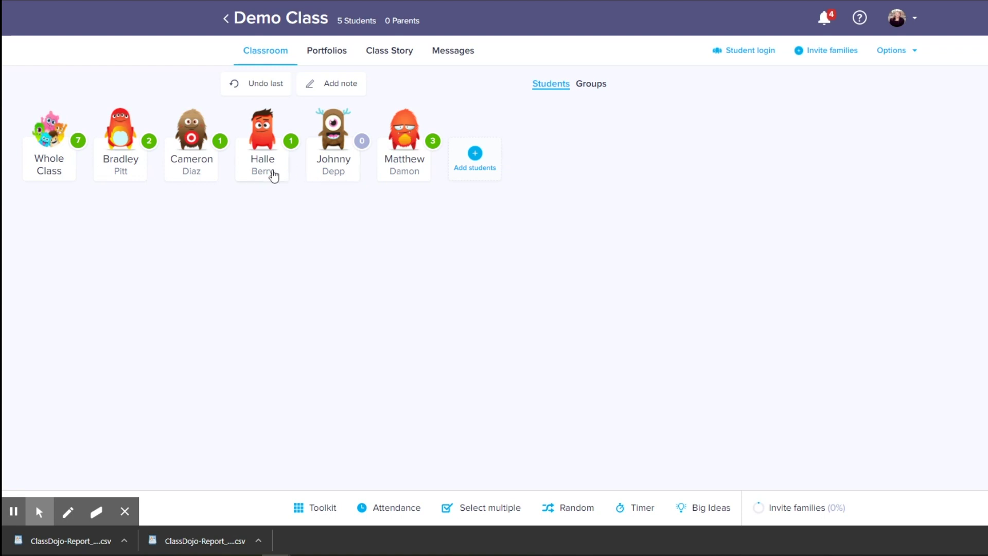
# - Open the Give feedback window for a student's card in Demo Class
pyautogui.click(274, 176)
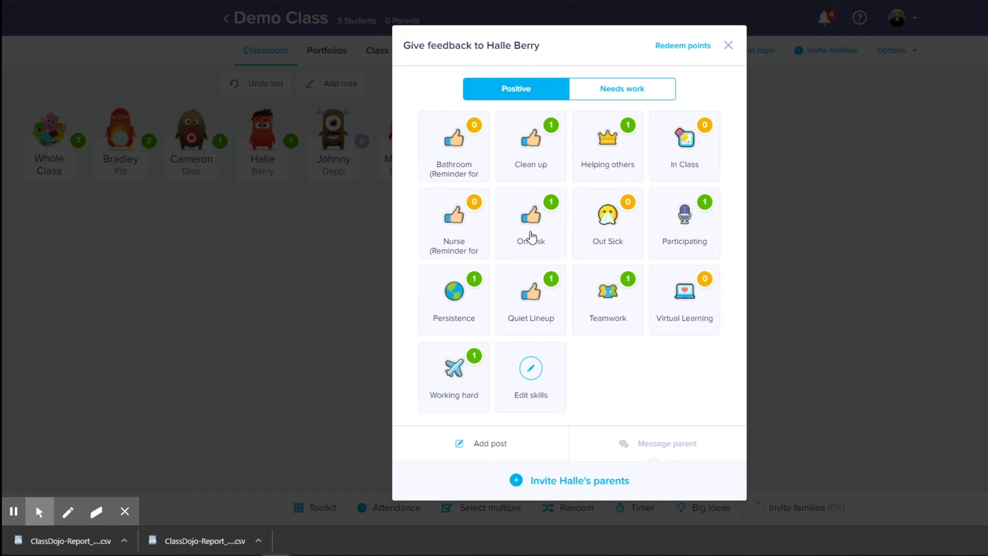
# - Award the student +1 for On task, bringing their total to 2 and Whole Class to 8
pyautogui.click(532, 238)
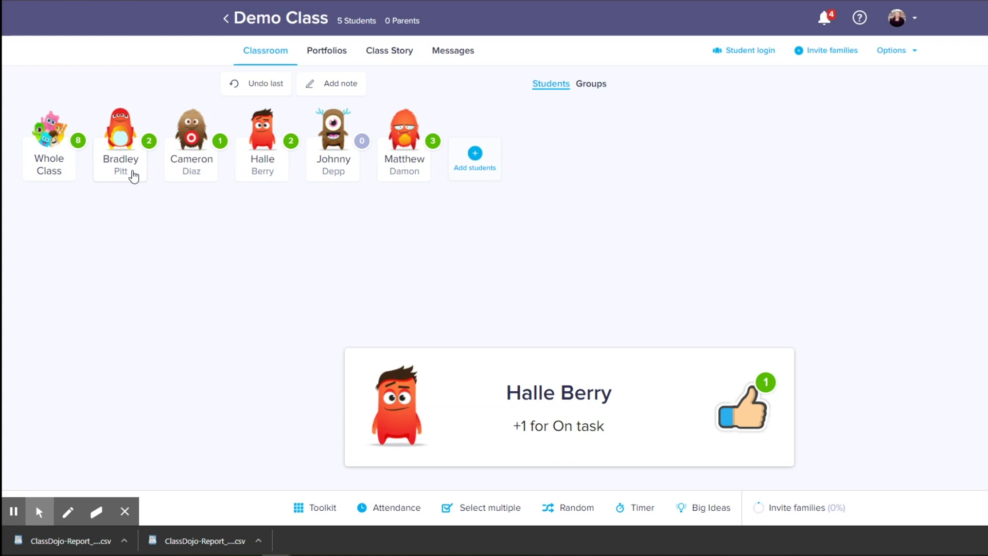
# - From another student's feedback window, show the Positive skills and open the Demo Class skill editor
pyautogui.click(122, 154)
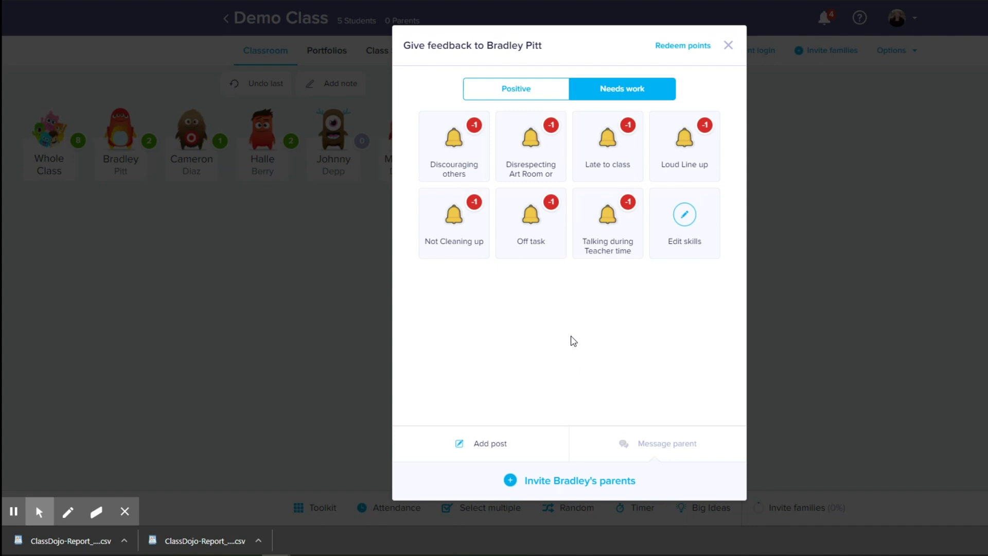
pyautogui.click(517, 89)
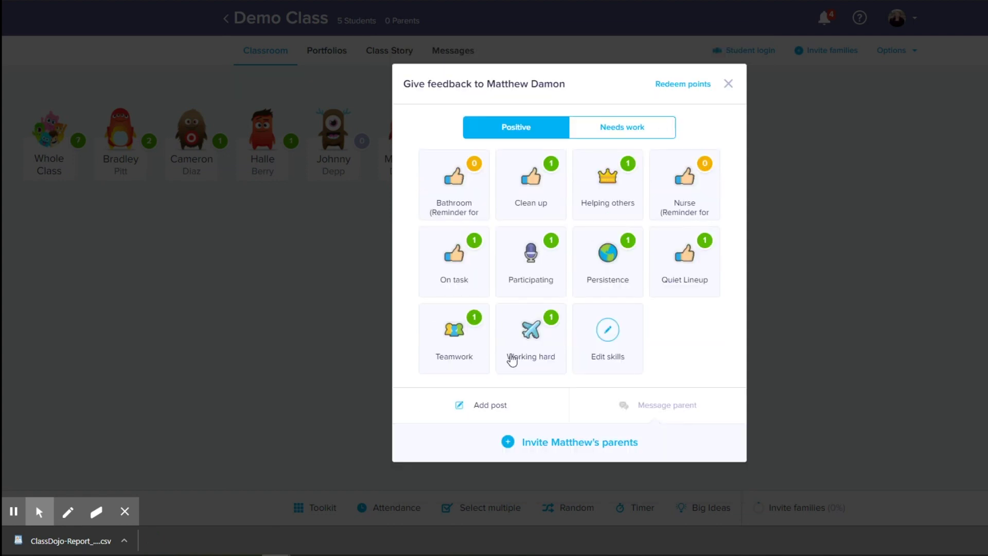
pyautogui.click(606, 332)
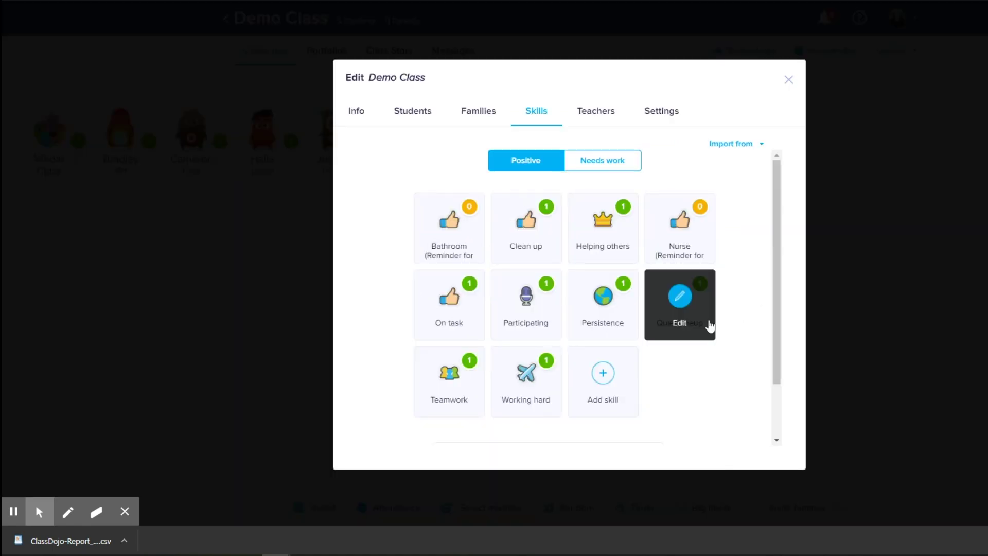
# - Add a Virtual Learning skill with a laptop icon and point weight 0
pyautogui.scroll(-2, 710, 325)
pyautogui.scroll(2, 710, 327)
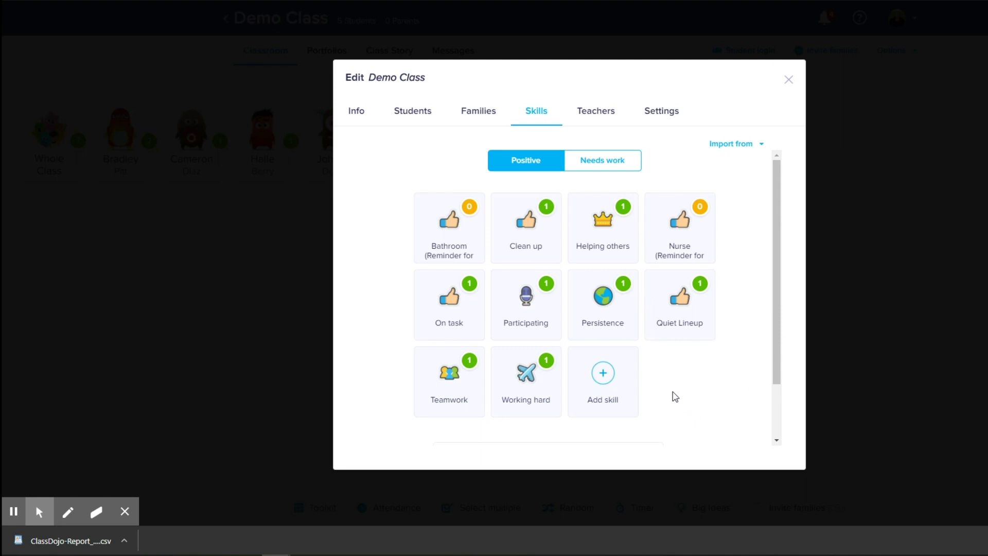
pyautogui.click(603, 387)
pyautogui.click(569, 169)
pyautogui.moveTo(693, 219); pyautogui.dragTo(697, 346)
pyautogui.scroll(2, 566, 326)
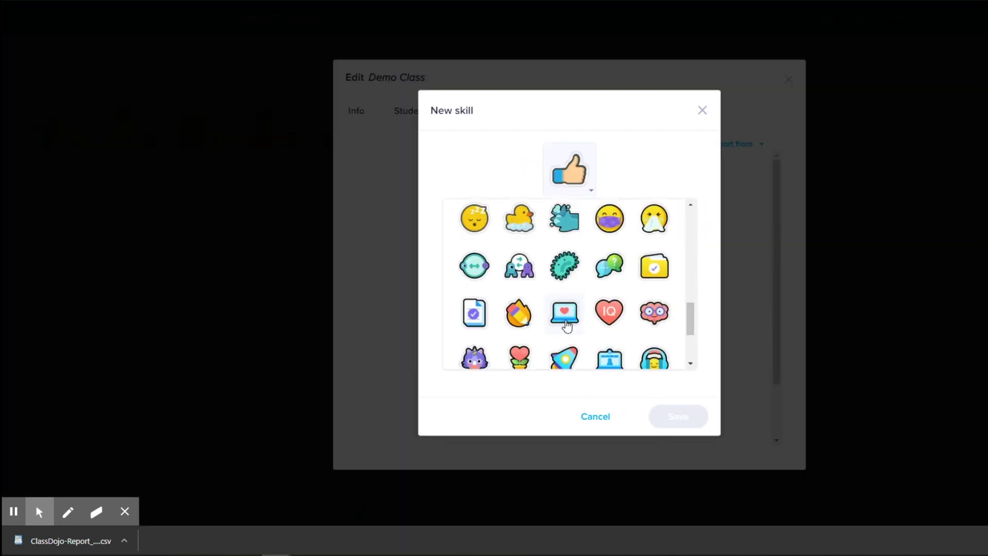
pyautogui.click(566, 323)
pyautogui.click(591, 228)
pyautogui.write('Virtual Learning')
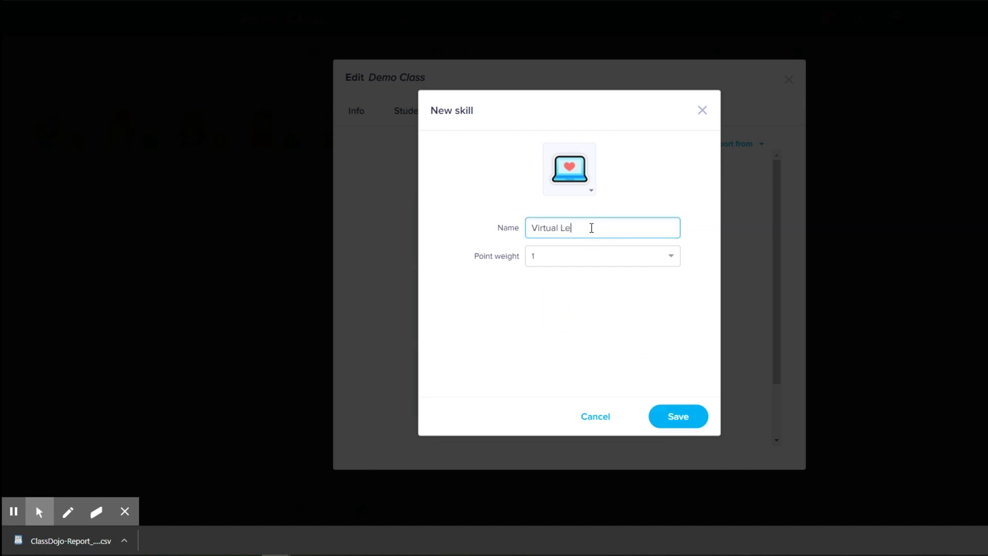
pyautogui.click(576, 256)
pyautogui.click(561, 276)
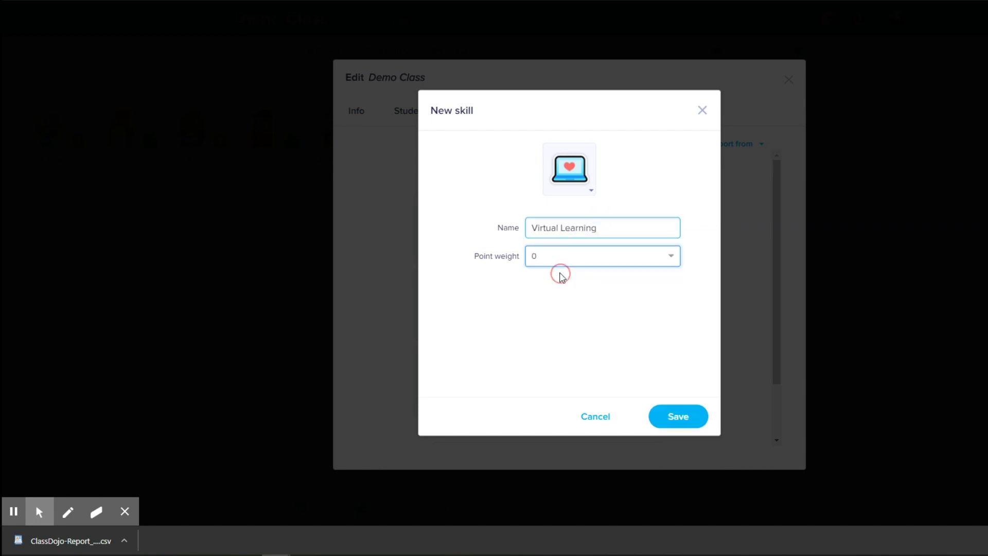
pyautogui.click(690, 417)
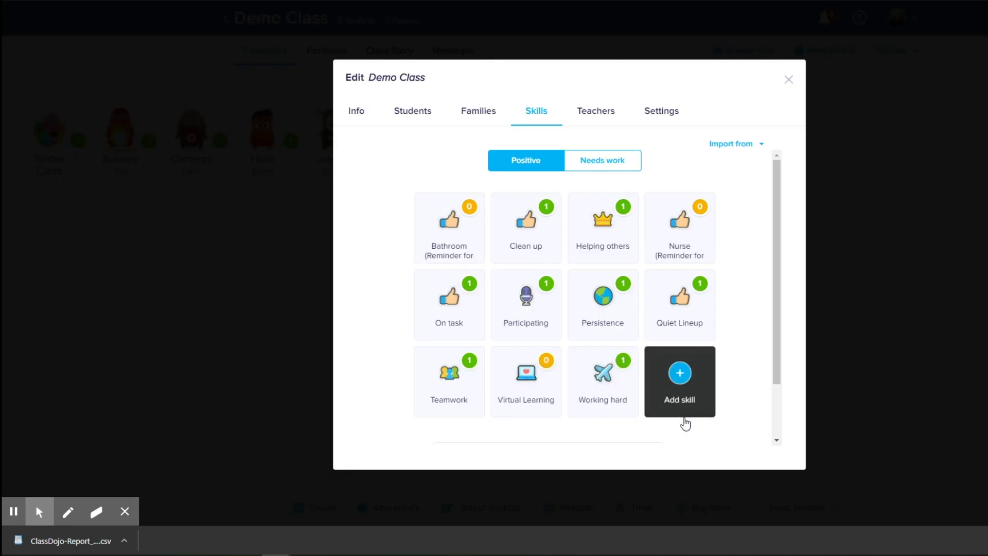
# - Add an In Class skill with the pencil sticker icon
pyautogui.moveTo(521, 409)
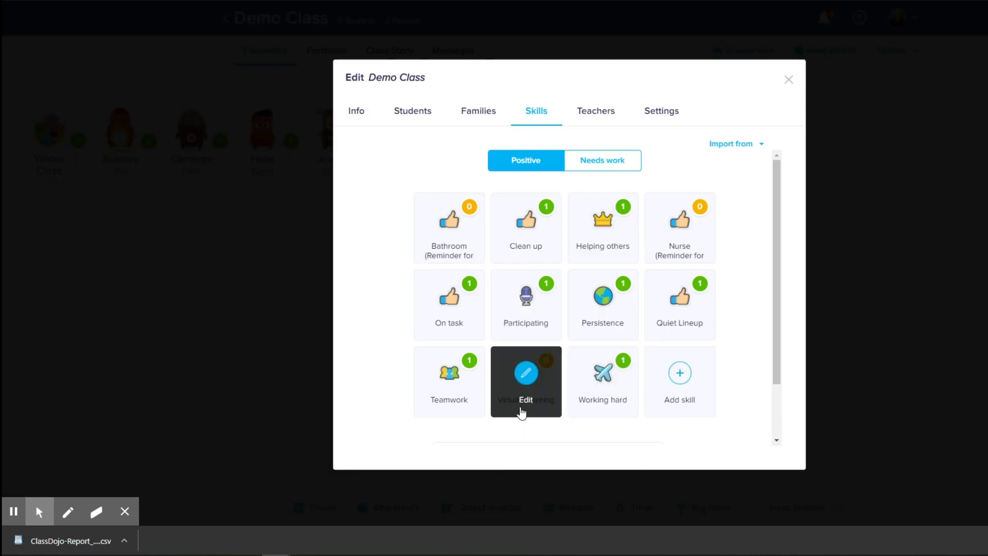
pyautogui.click(678, 397)
pyautogui.click(570, 170)
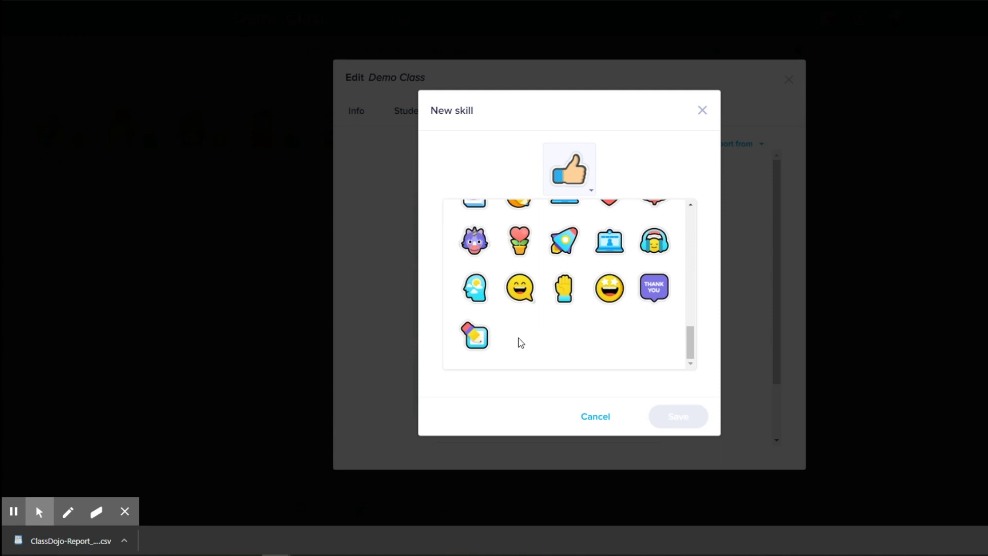
pyautogui.click(480, 348)
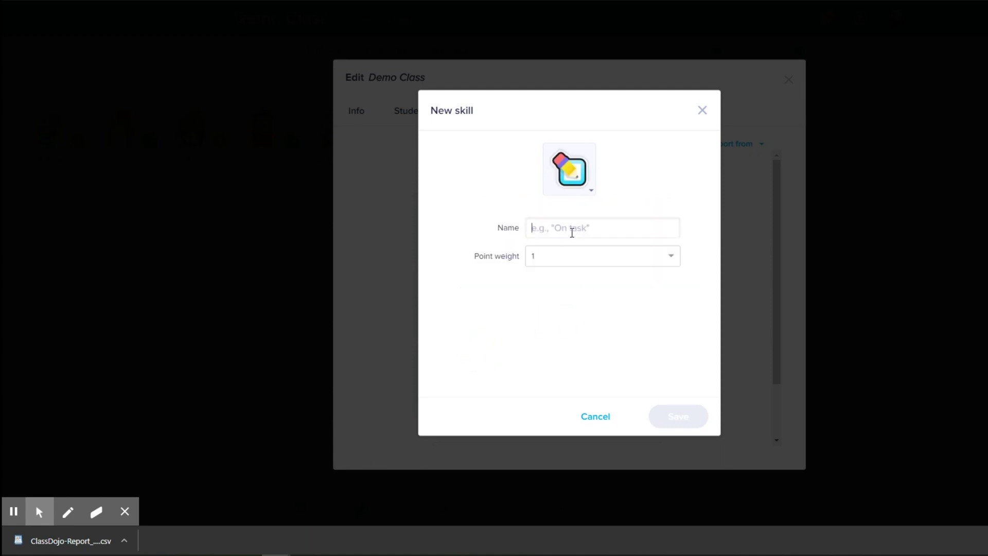
pyautogui.write('In Class')
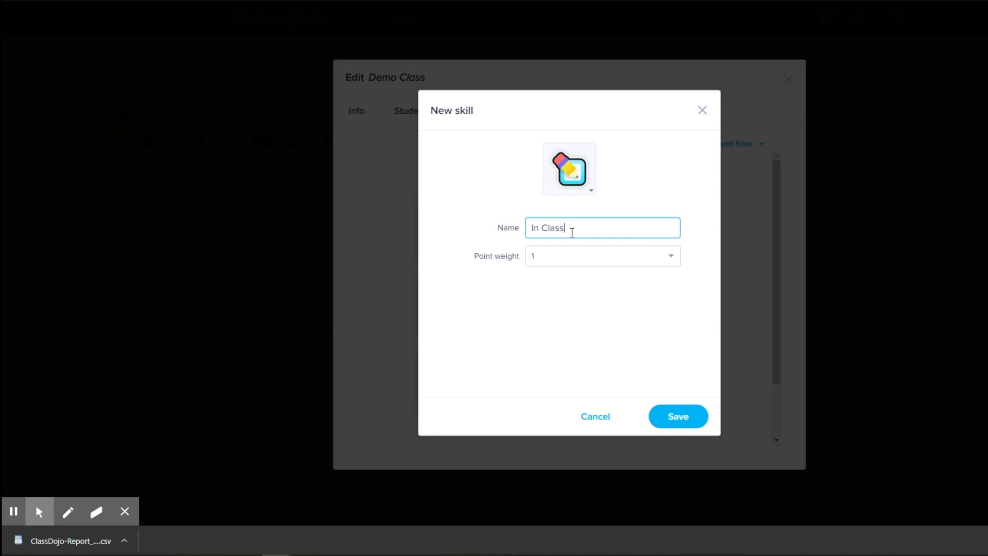
pyautogui.press('Return')
pyautogui.scroll(-2, 591, 410)
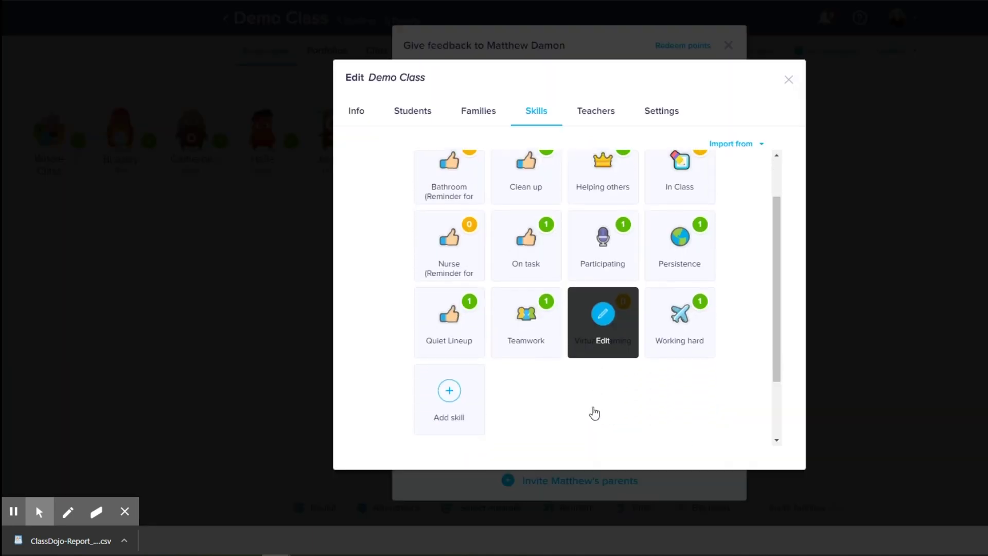
# - Add an Out Sick skill with point weight 0
pyautogui.click(448, 391)
pyautogui.click(562, 232)
pyautogui.write('Out Sick')
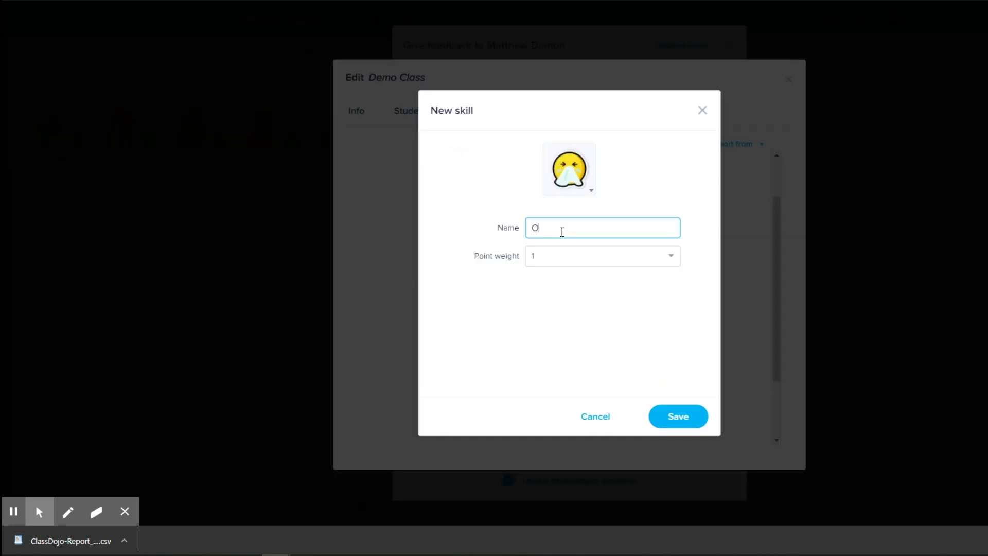
pyautogui.click(563, 257)
pyautogui.click(564, 276)
pyautogui.click(692, 417)
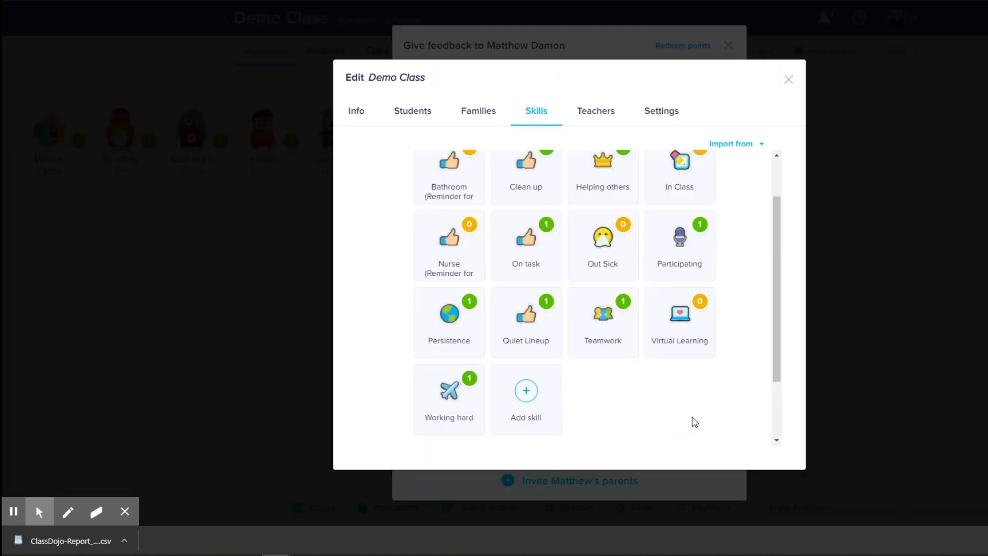
# - Review the updated skill list and close the Edit Demo Class editor
pyautogui.scroll(-3, 663, 411)
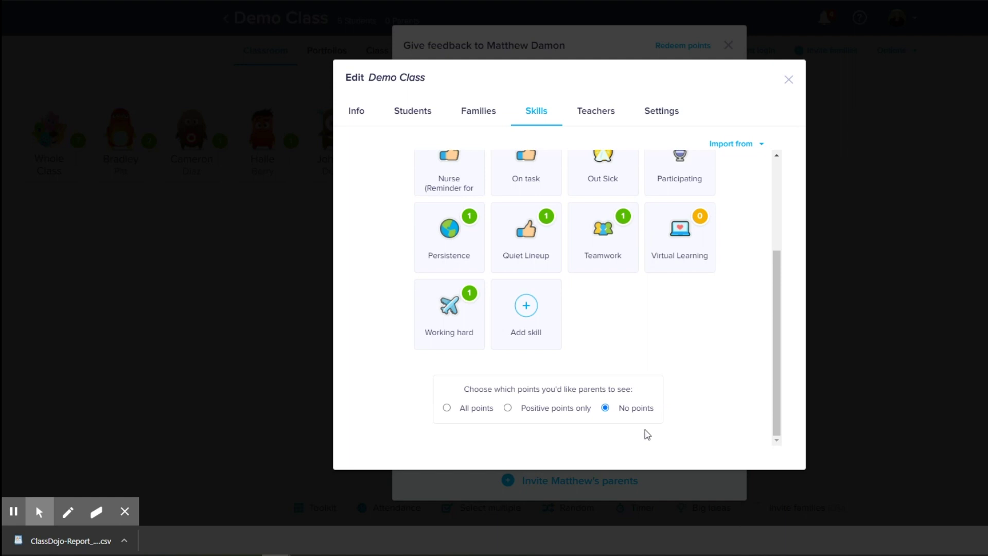
pyautogui.scroll(4, 649, 431)
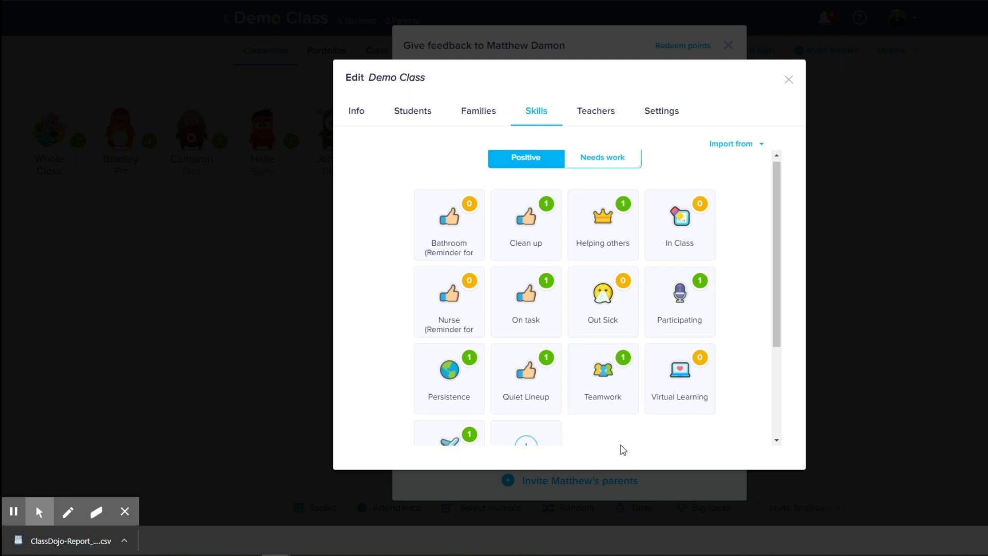
pyautogui.scroll(-2, 623, 449)
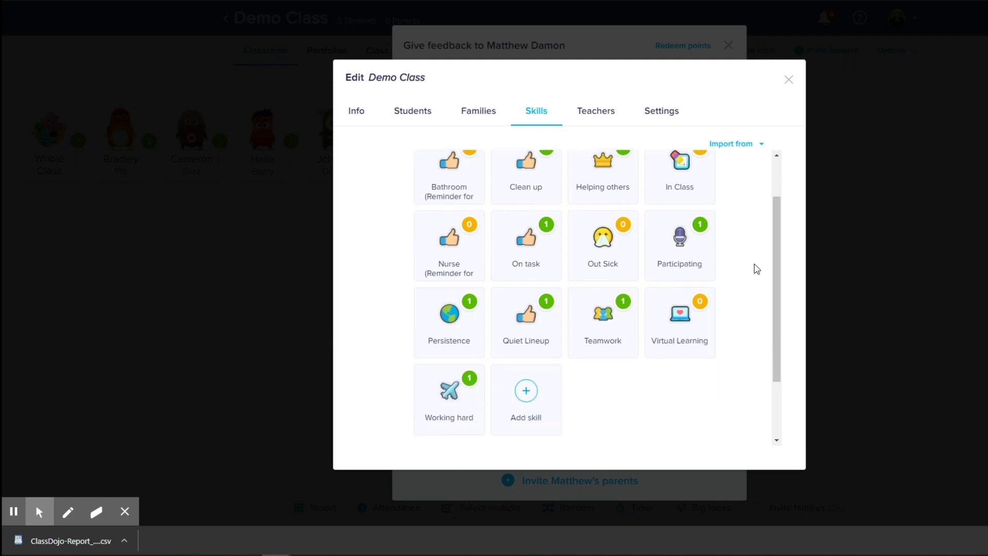
pyautogui.click(788, 78)
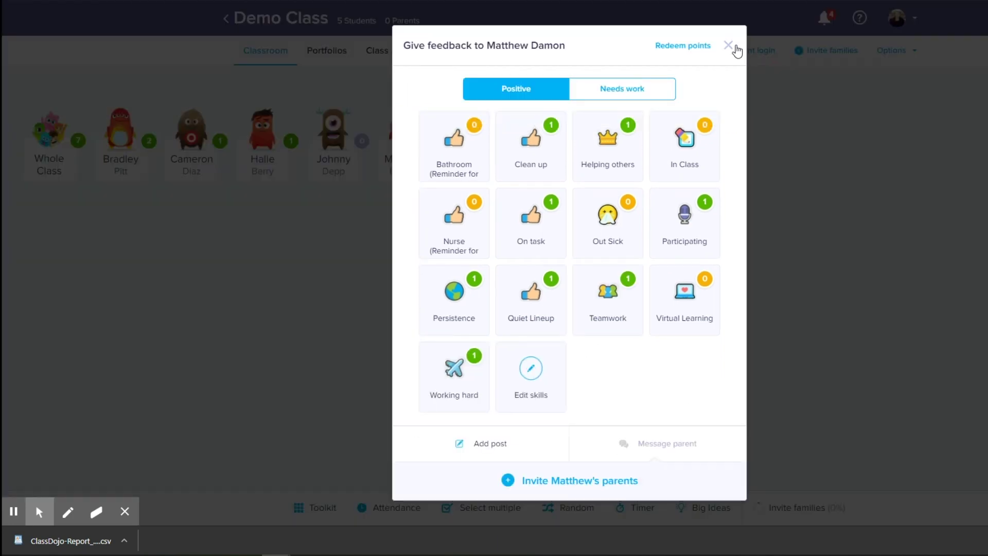
# - Award Virtual Learning to the 1st, 3rd and 5th students together, and mark the 4th student Out Sick
pyautogui.click(729, 45)
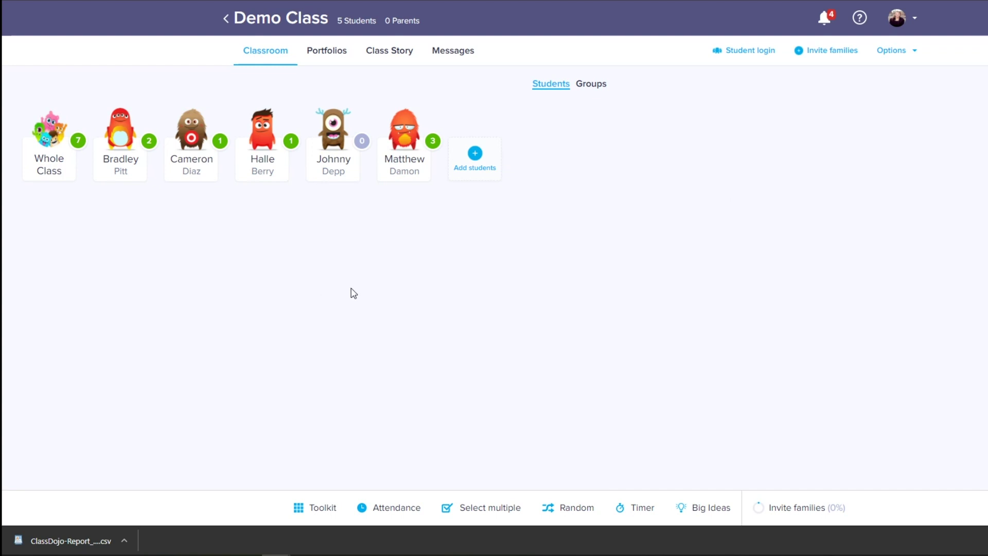
pyautogui.click(487, 519)
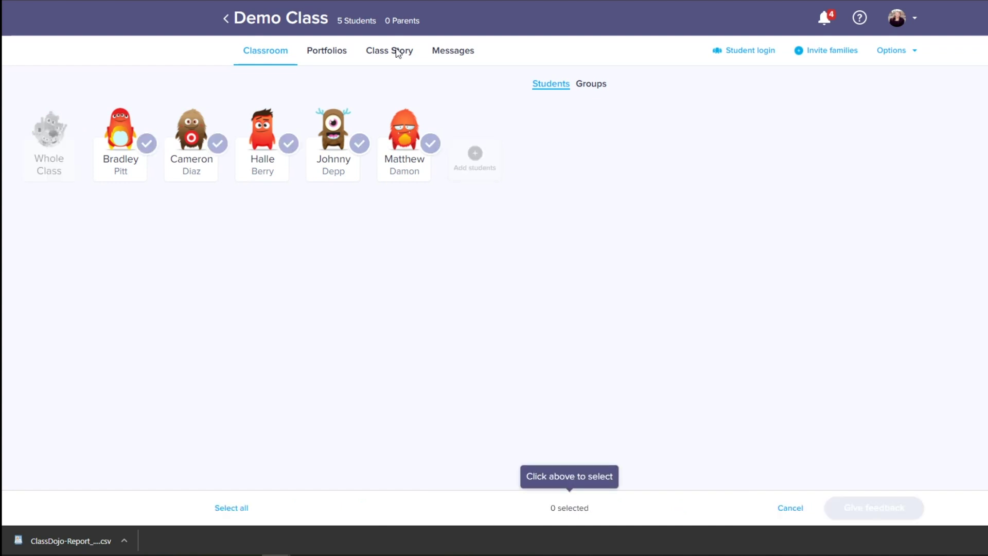
pyautogui.click(109, 169)
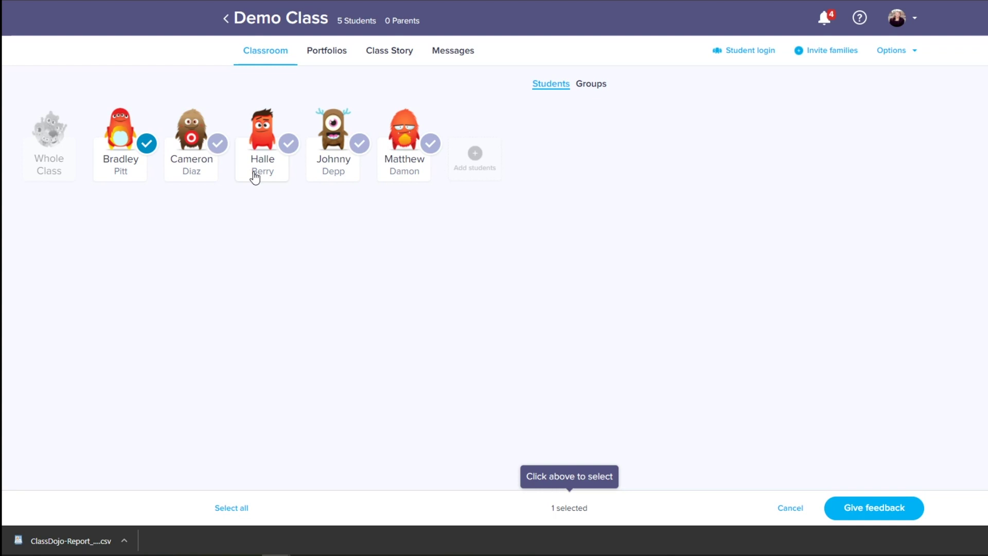
pyautogui.click(255, 177)
pyautogui.click(404, 171)
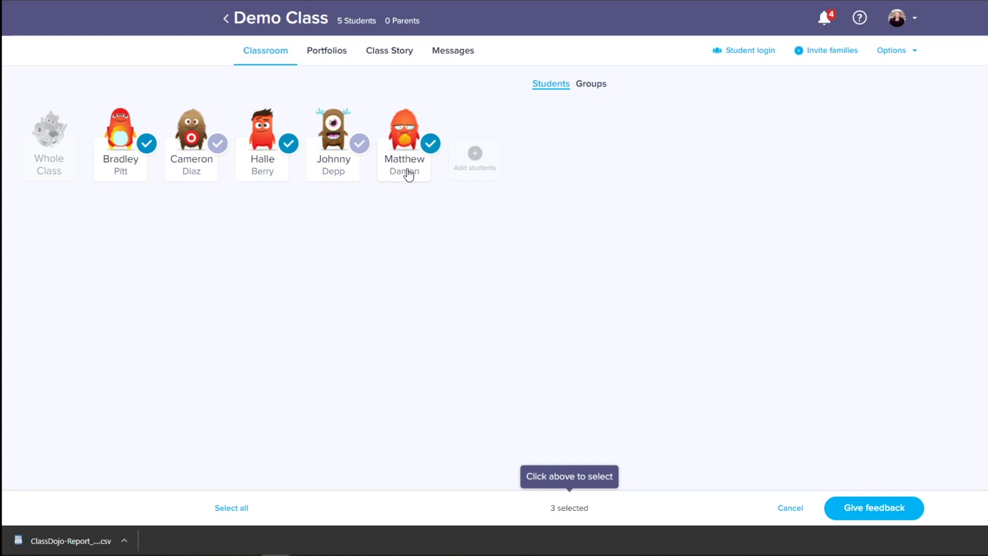
pyautogui.click(877, 507)
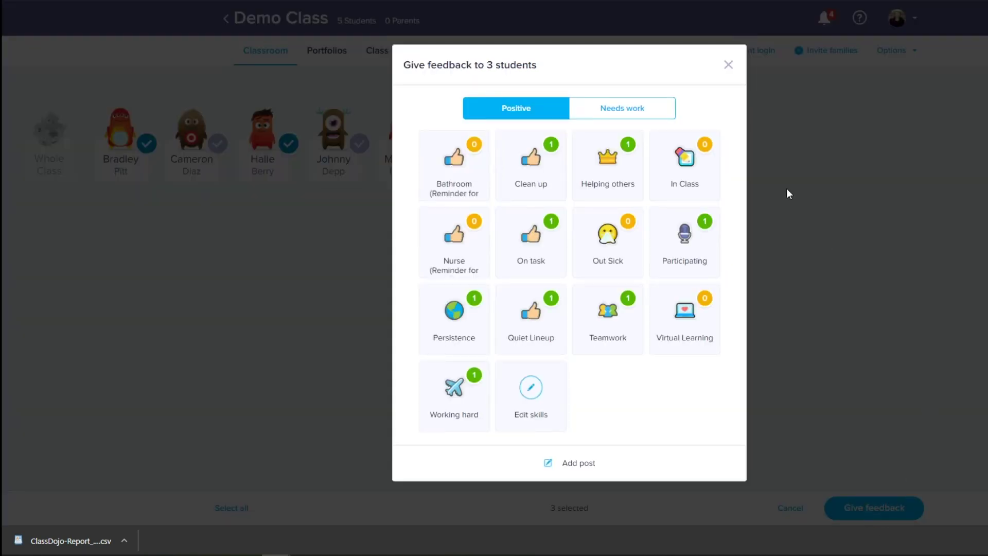
pyautogui.click(690, 337)
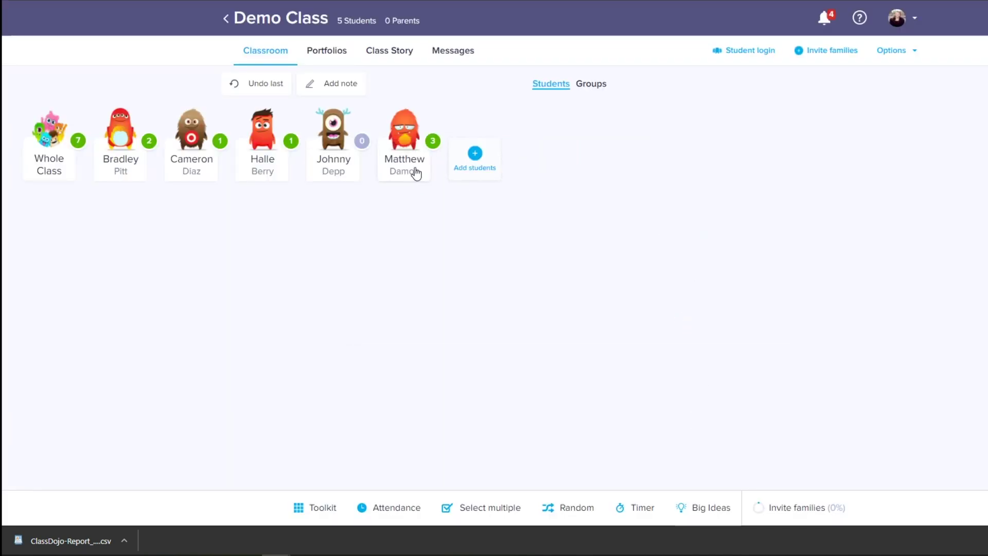
pyautogui.click(348, 168)
pyautogui.click(609, 236)
# - Mark the 2nd student In Class, then export the All time whole-class report as a CSV
pyautogui.click(191, 144)
pyautogui.click(699, 149)
pyautogui.click(897, 52)
pyautogui.click(842, 106)
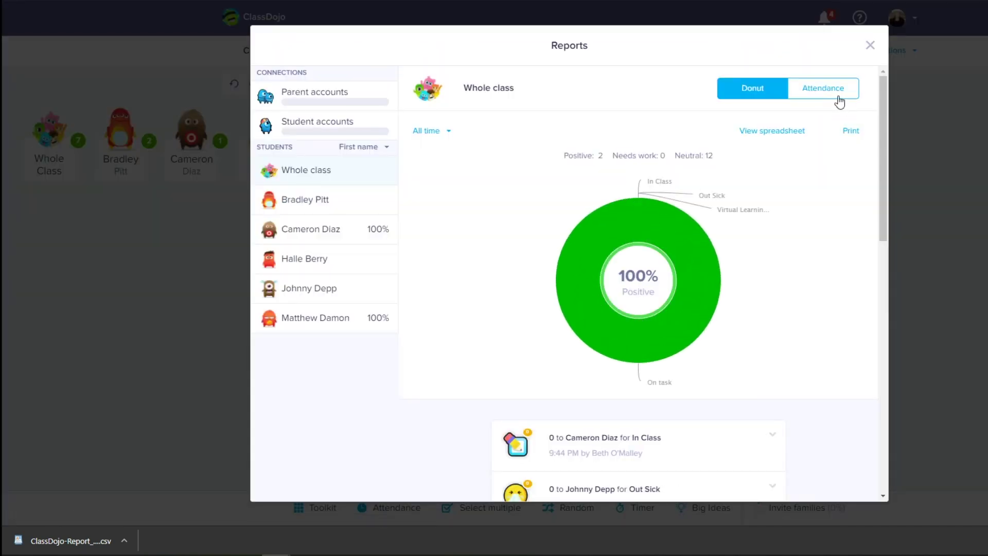
pyautogui.scroll(-5, 689, 344)
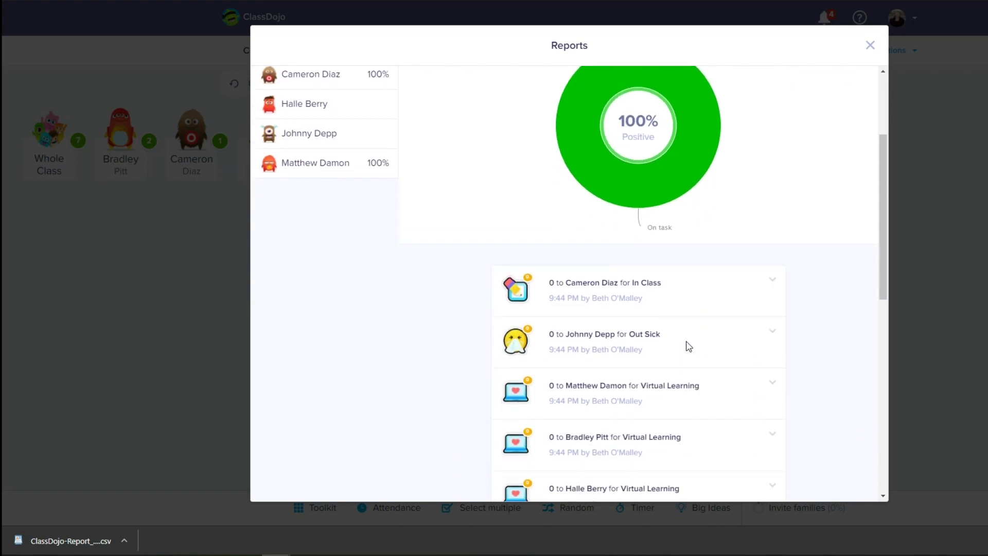
pyautogui.rightClick(560, 435)
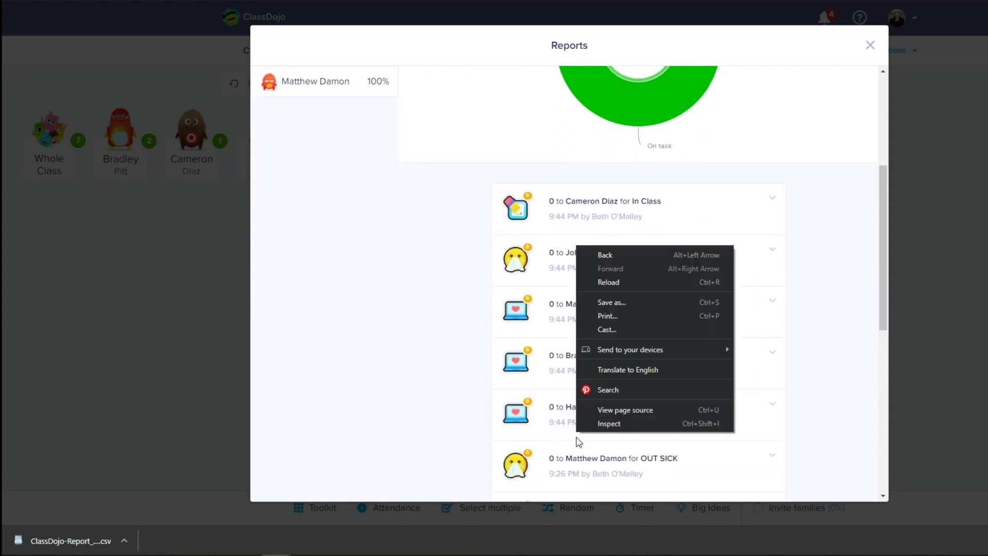
pyautogui.scroll(5, 642, 304)
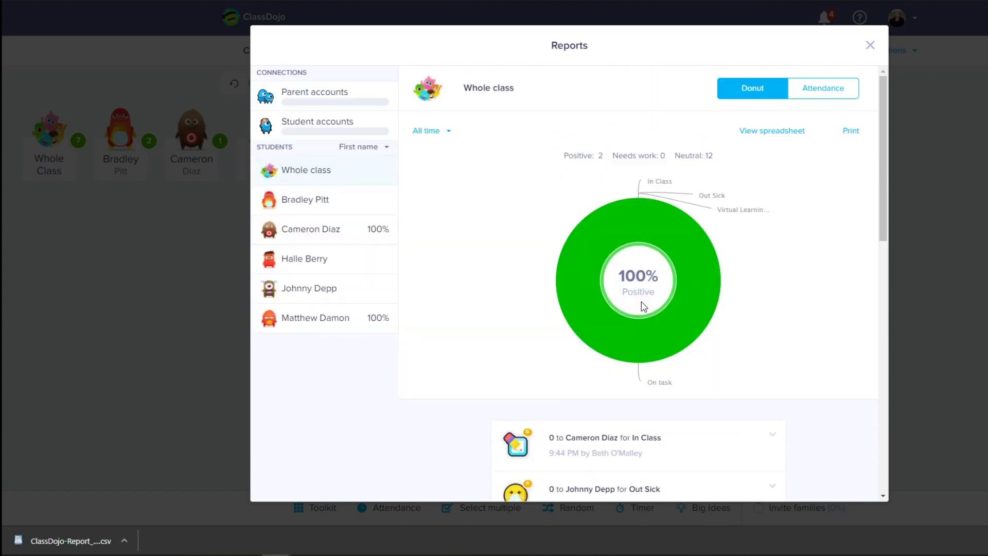
pyautogui.click(442, 135)
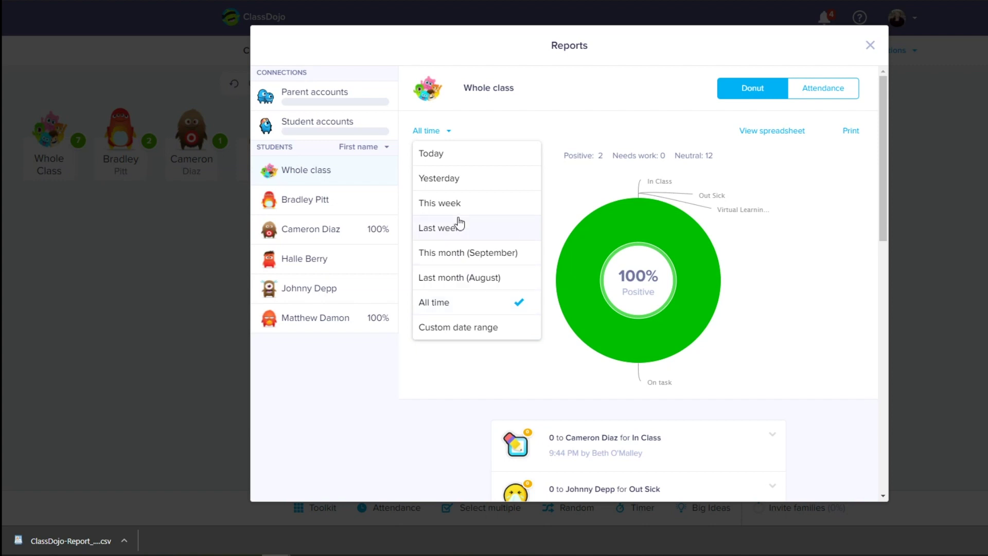
pyautogui.moveTo(691, 223)
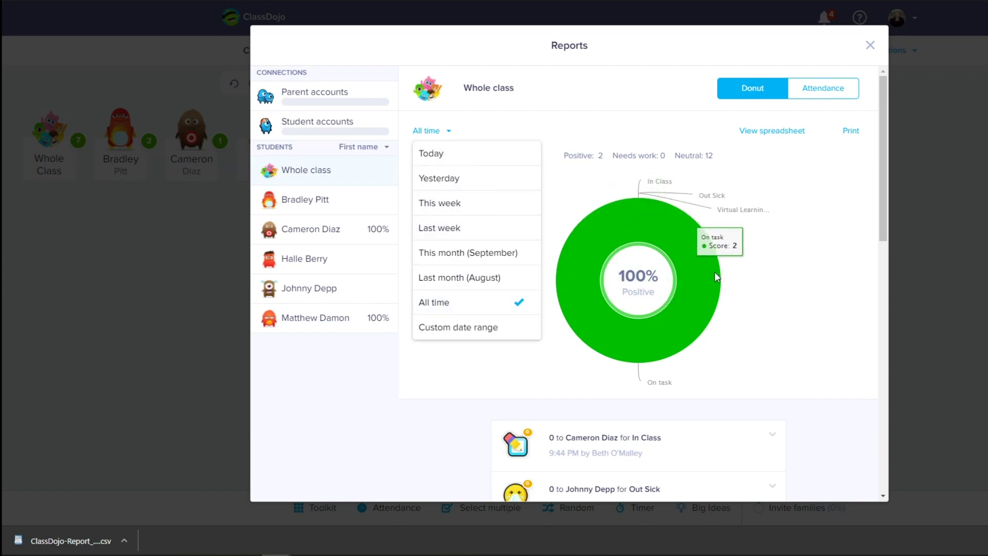
pyautogui.click(772, 131)
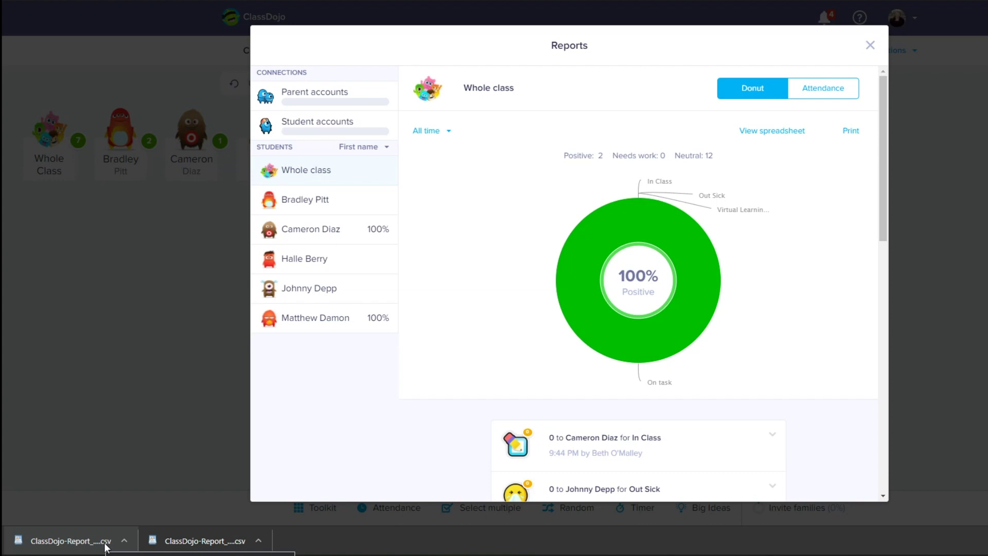
pyautogui.press('Escape')
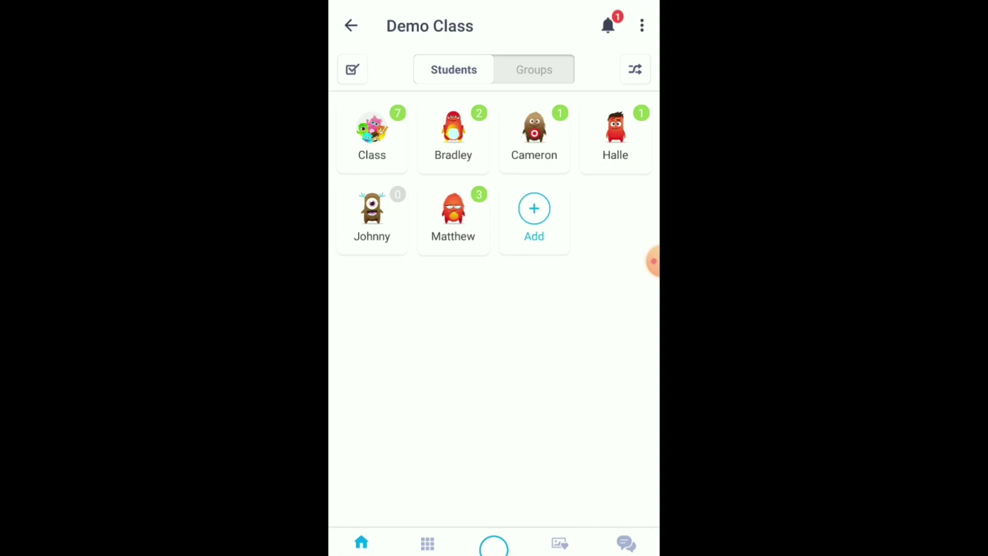
# - In the phone app, award In Class to the first two students together
pyautogui.click(352, 69)
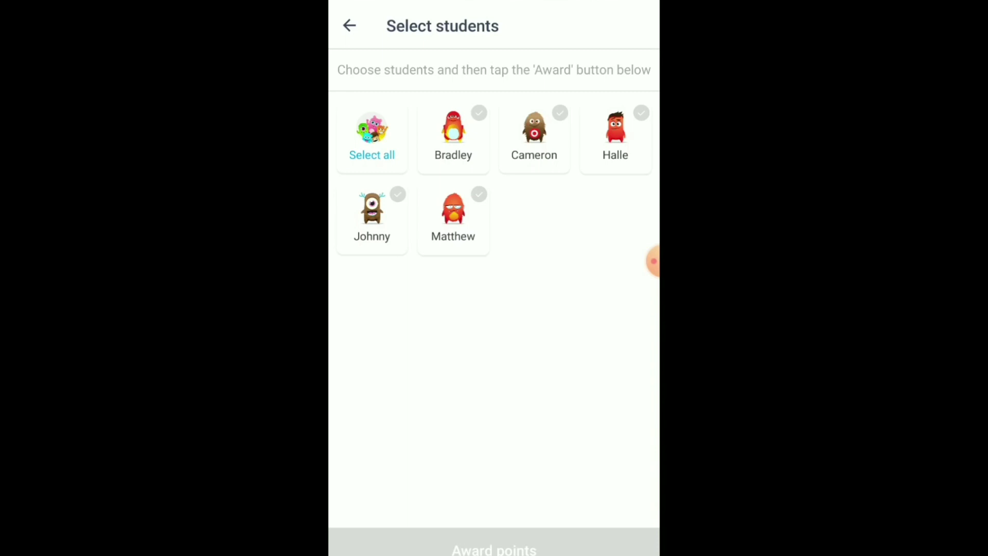
pyautogui.click(453, 137)
pyautogui.click(534, 136)
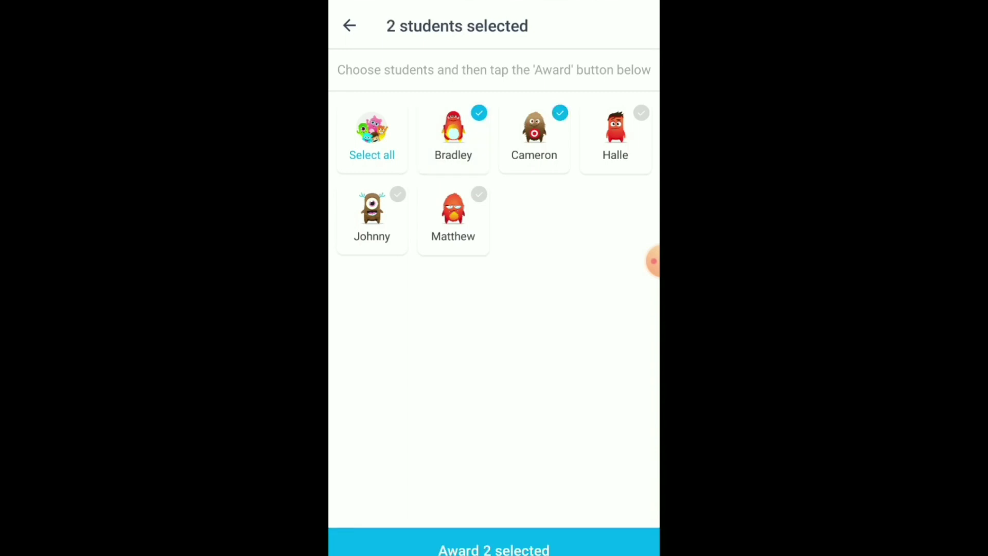
pyautogui.click(494, 547)
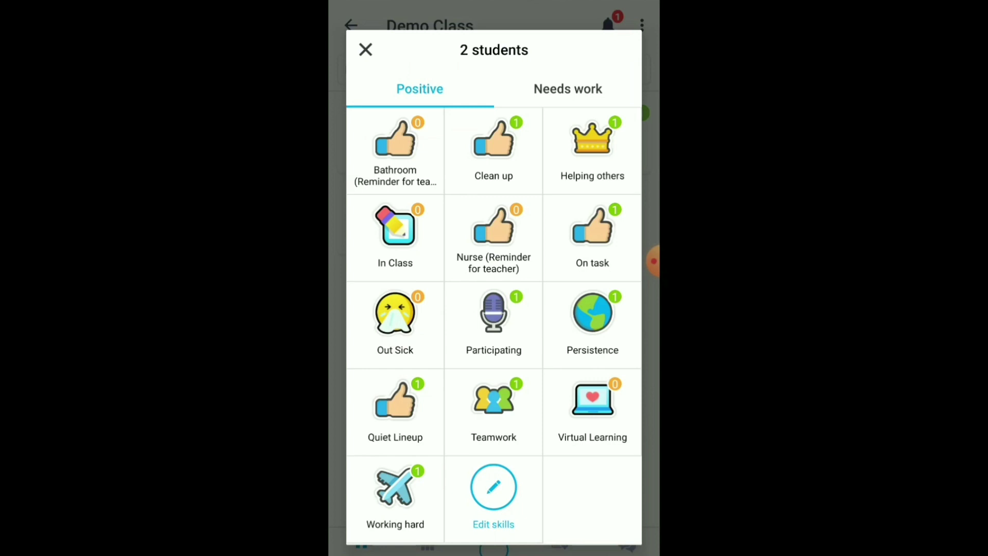
pyautogui.click(395, 232)
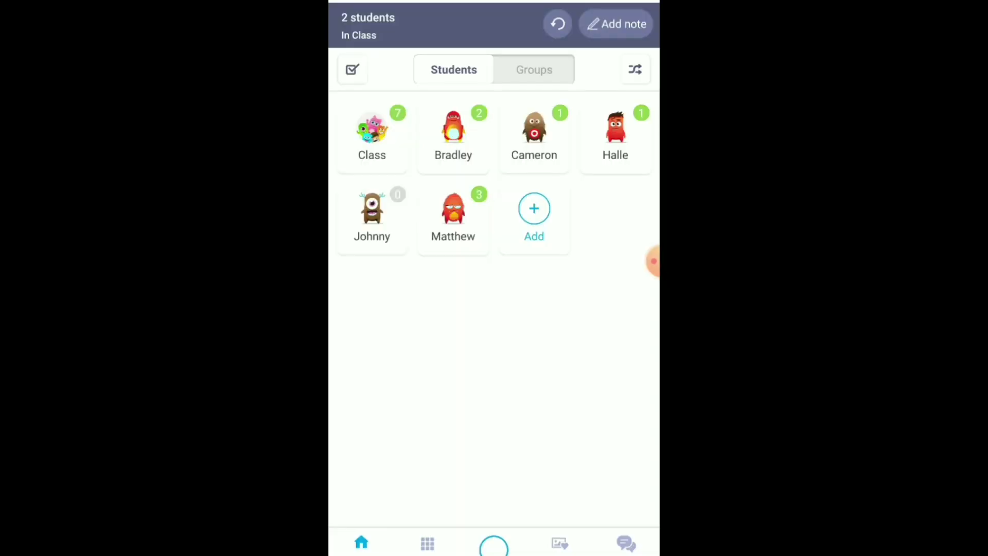
# - Mark the 5th student Out Sick and give the 1st student an On task point
pyautogui.click(453, 216)
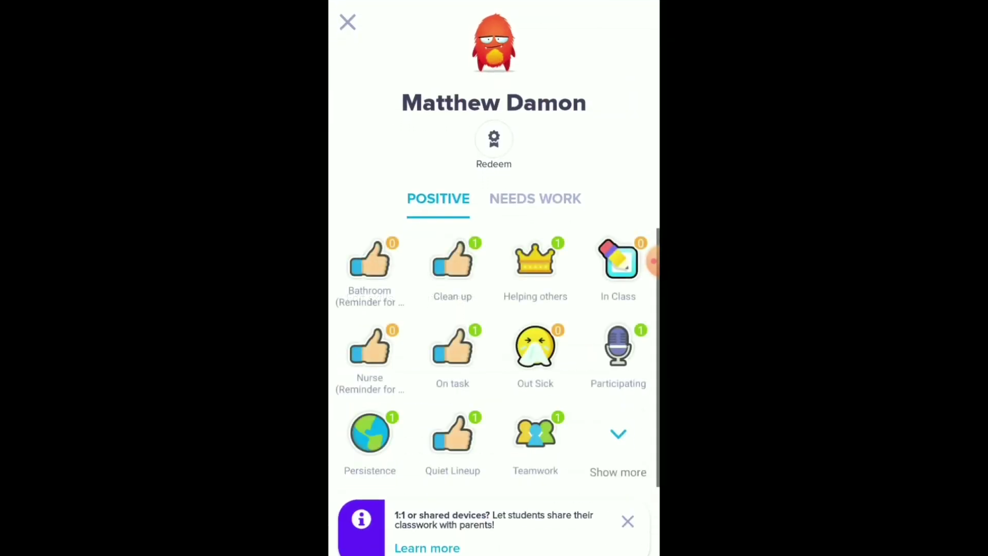
pyautogui.click(535, 355)
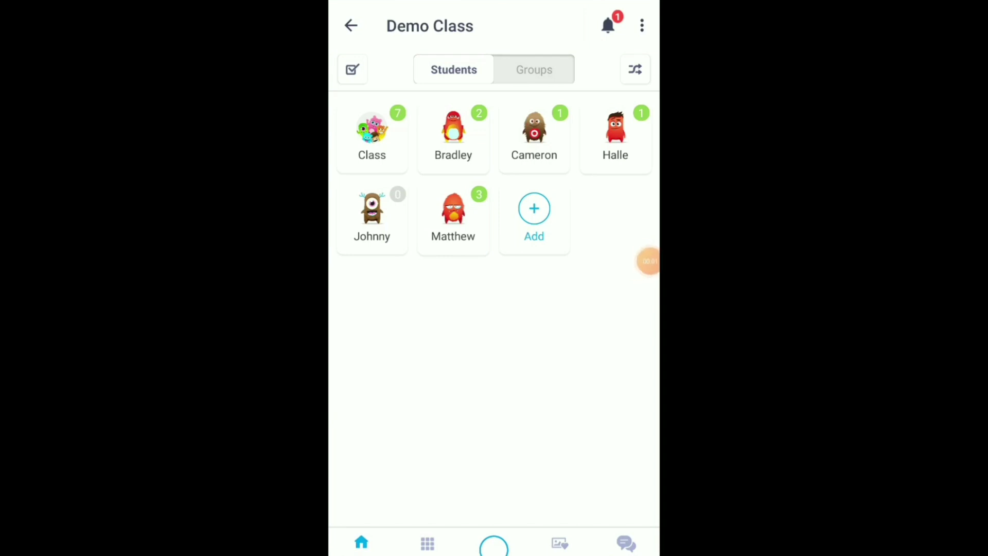
pyautogui.click(453, 136)
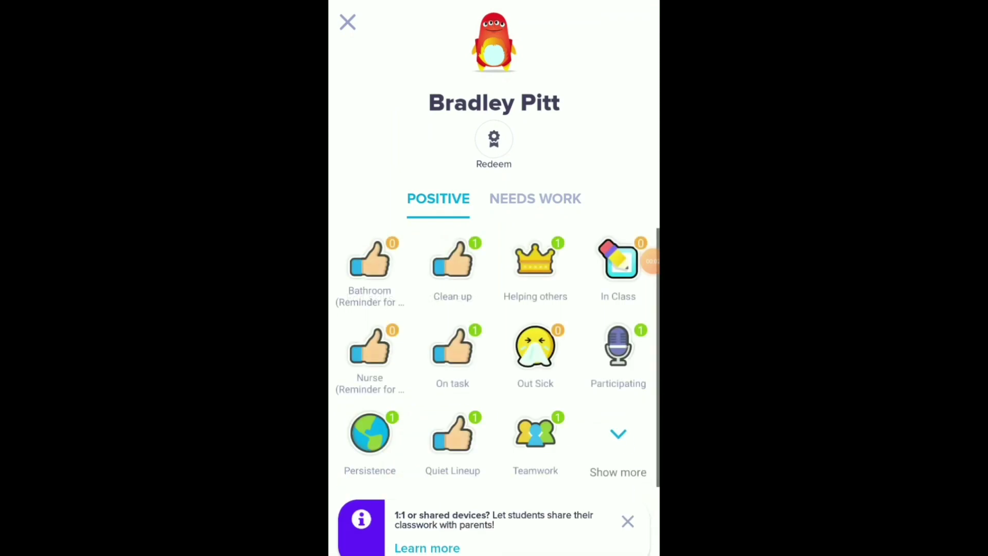
pyautogui.click(452, 350)
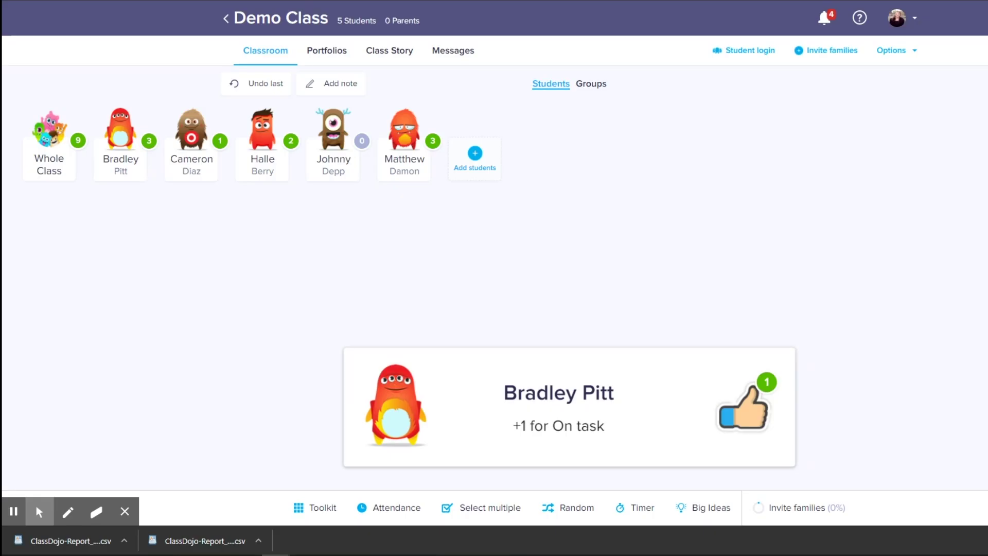